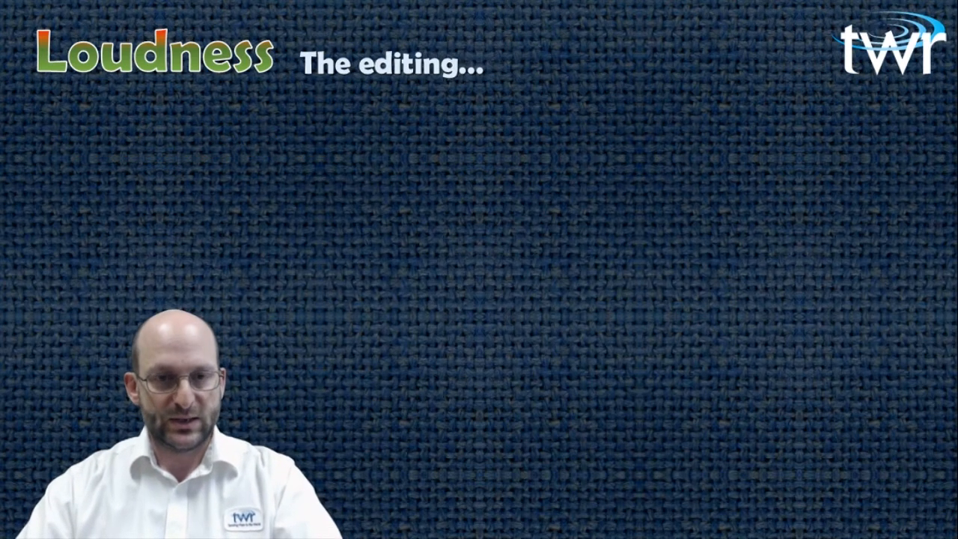
pyautogui.hotkey('alt', 'Tab')
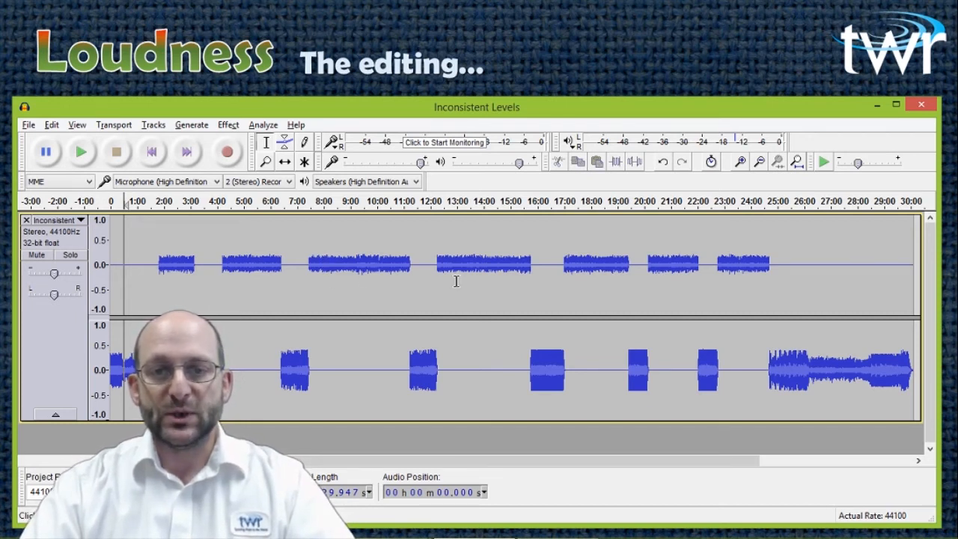
pyautogui.moveTo(458, 277); pyautogui.dragTo(495, 284)
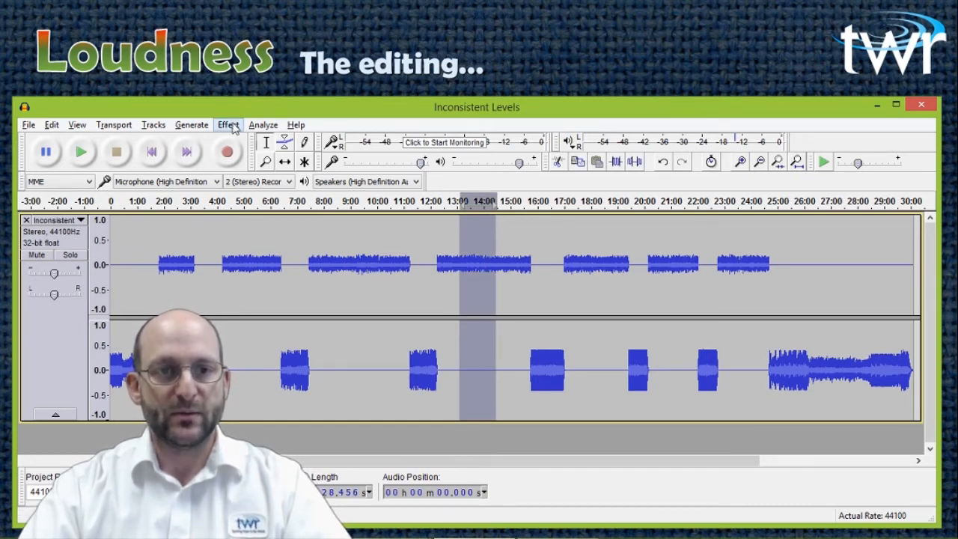
pyautogui.click(372, 265)
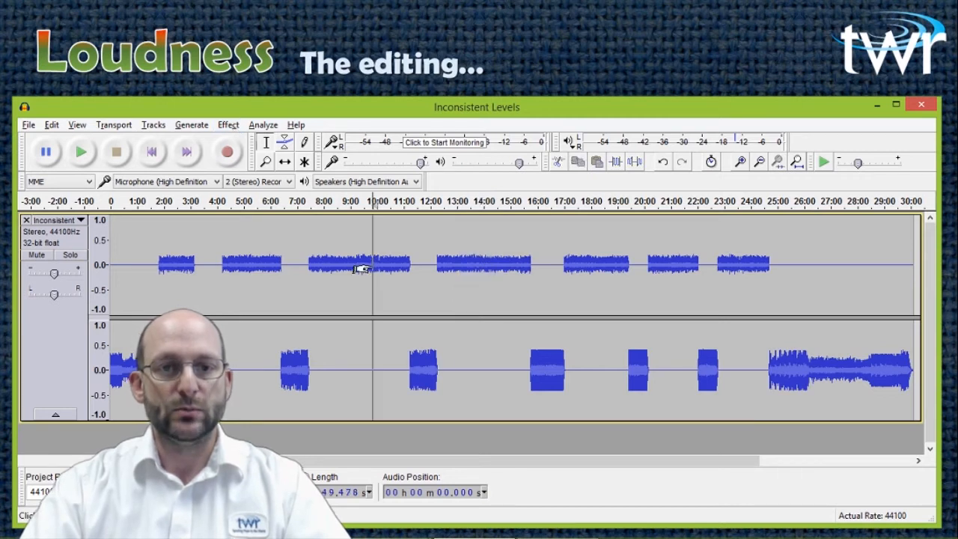
pyautogui.click(228, 126)
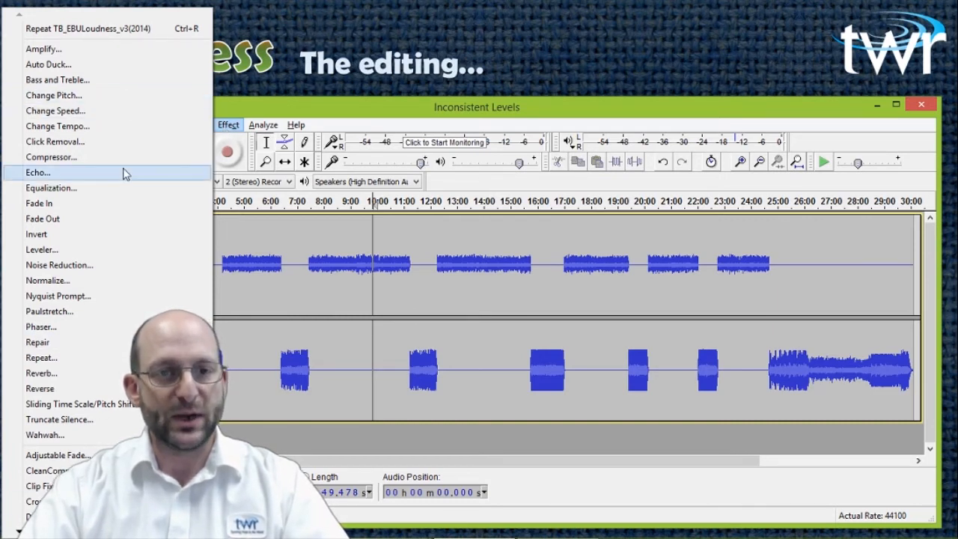
pyautogui.click(269, 108)
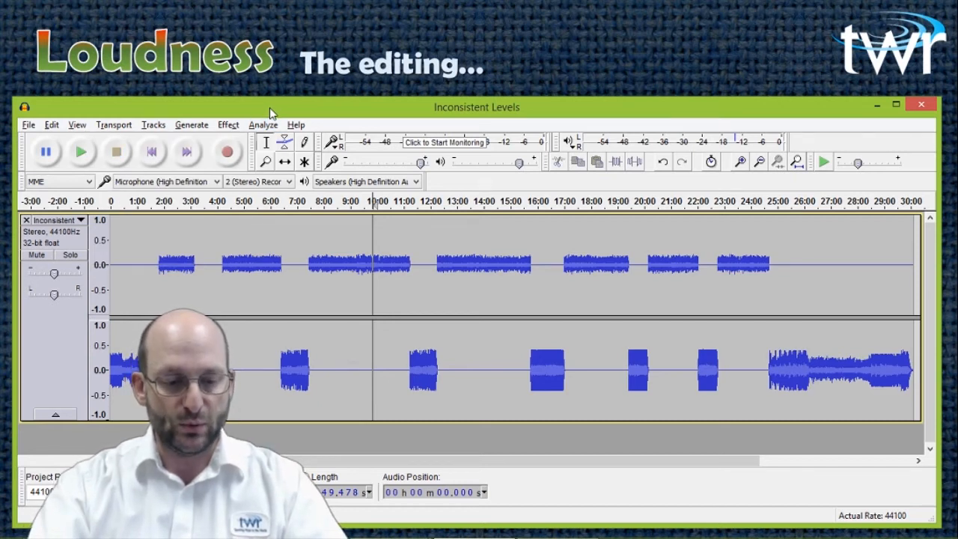
# Set the effects preferences so that effects in menus are Grouped by Type.
pyautogui.click(50, 126)
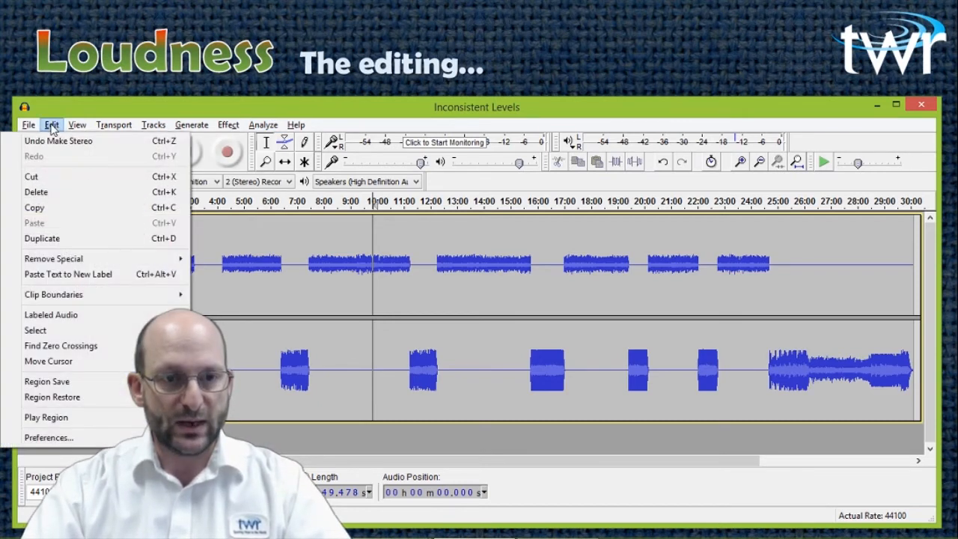
pyautogui.click(48, 438)
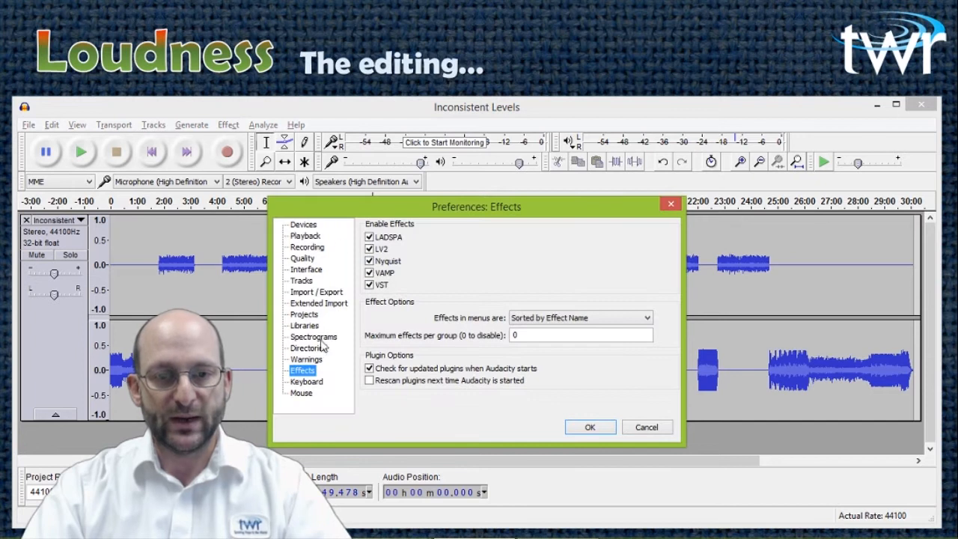
pyautogui.click(598, 320)
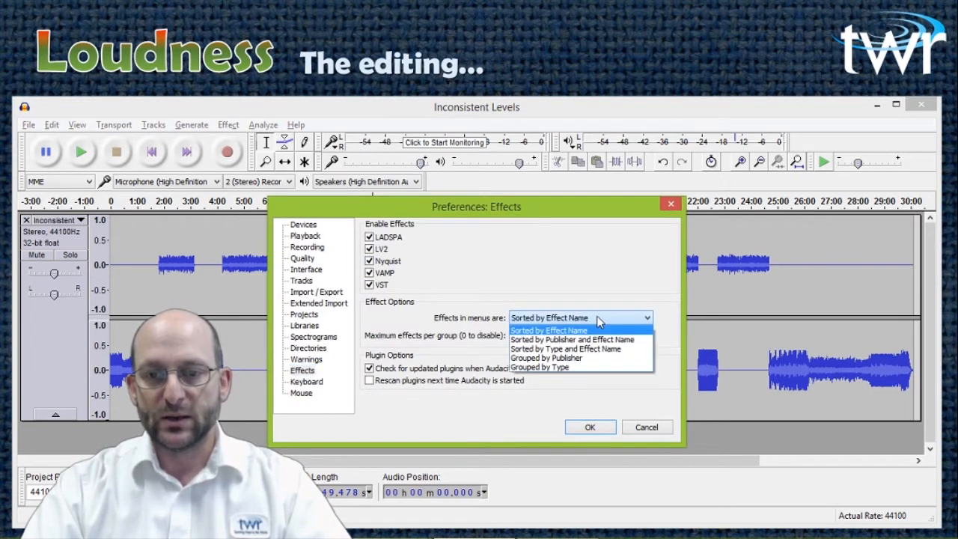
pyautogui.click(595, 368)
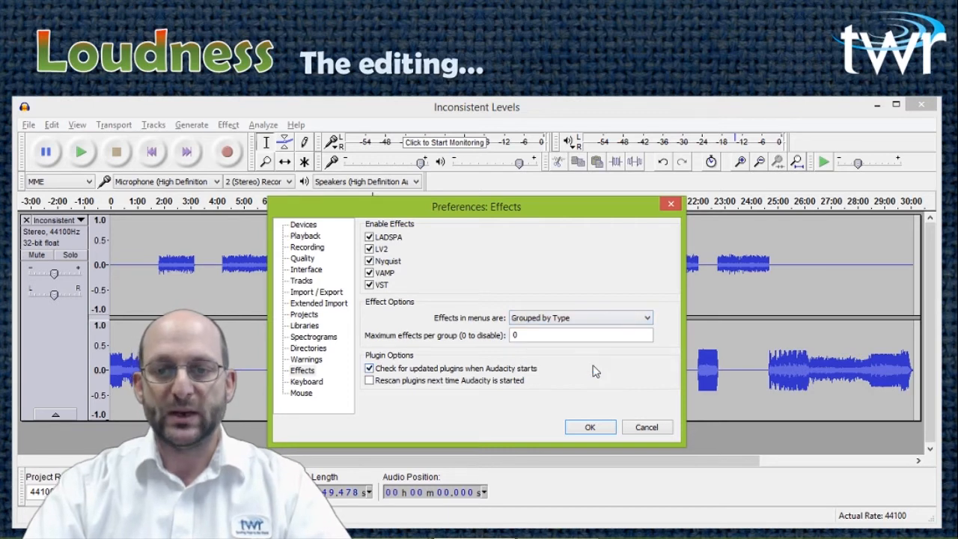
pyautogui.click(591, 428)
# Open the TB_EBULoudness_v3(2014) VST meter, set its realtime analysis to SL - 1min, and place its window clear of the first half of the waveform.
pyautogui.click(228, 127)
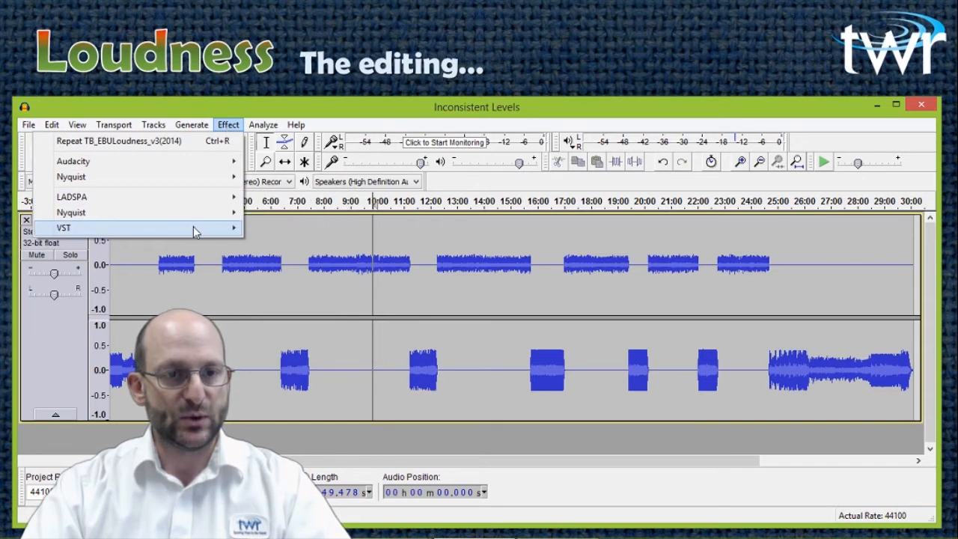
pyautogui.moveTo(196, 229)
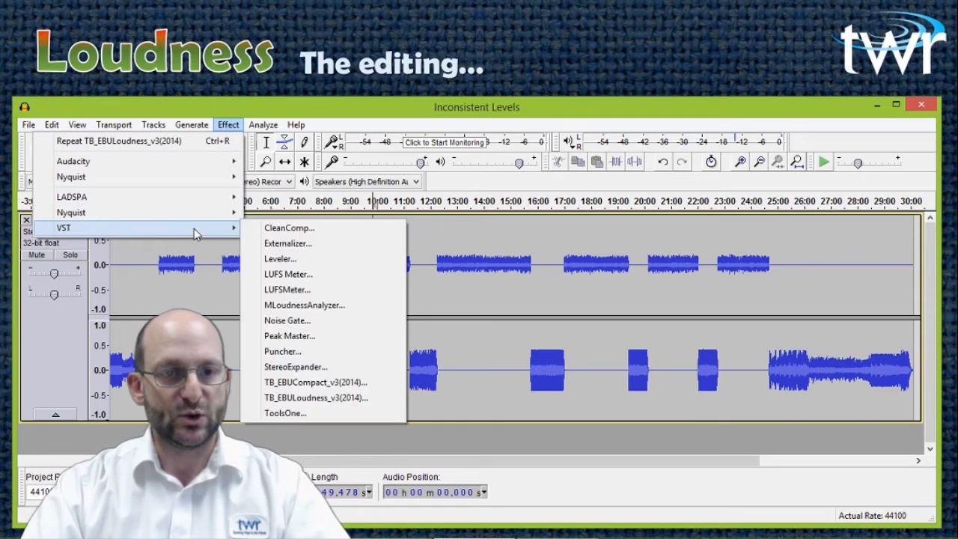
pyautogui.click(323, 401)
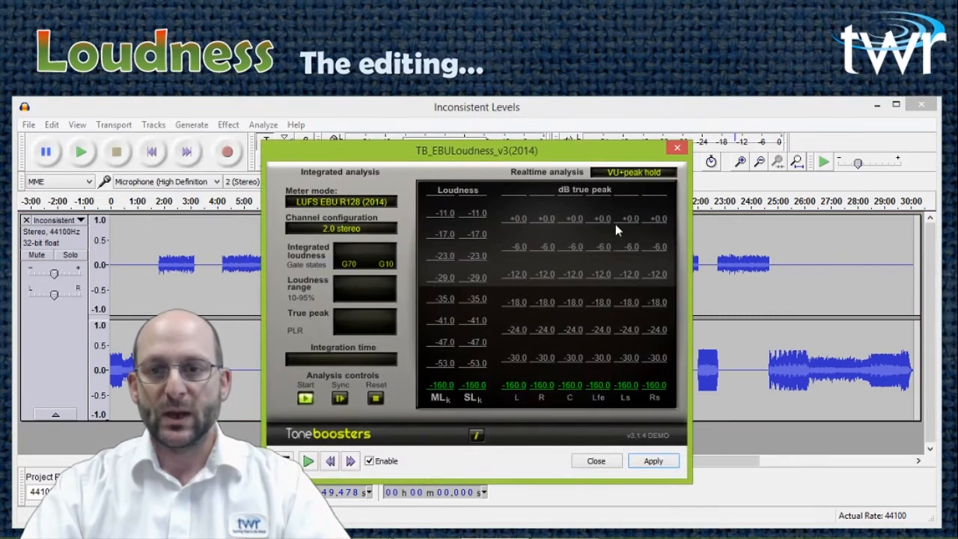
pyautogui.click(616, 173)
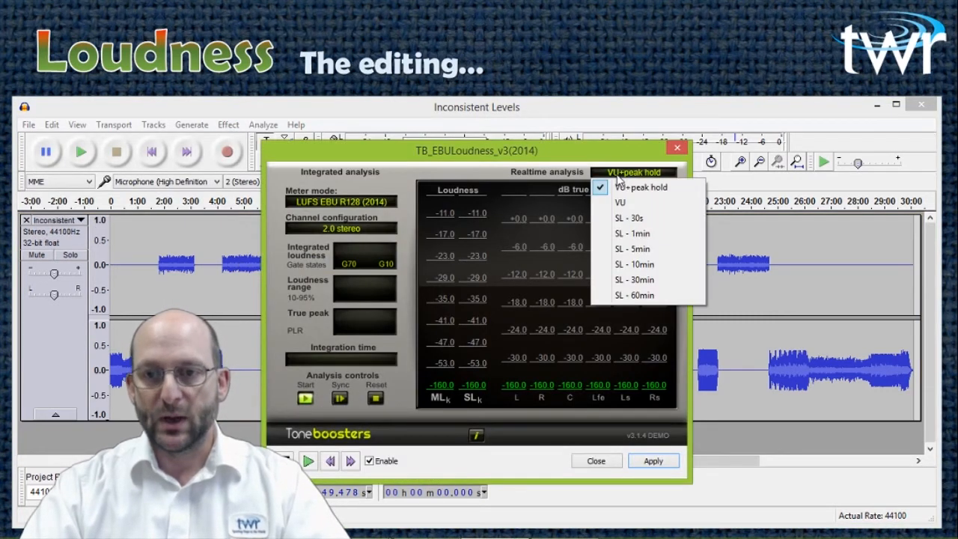
pyautogui.click(636, 233)
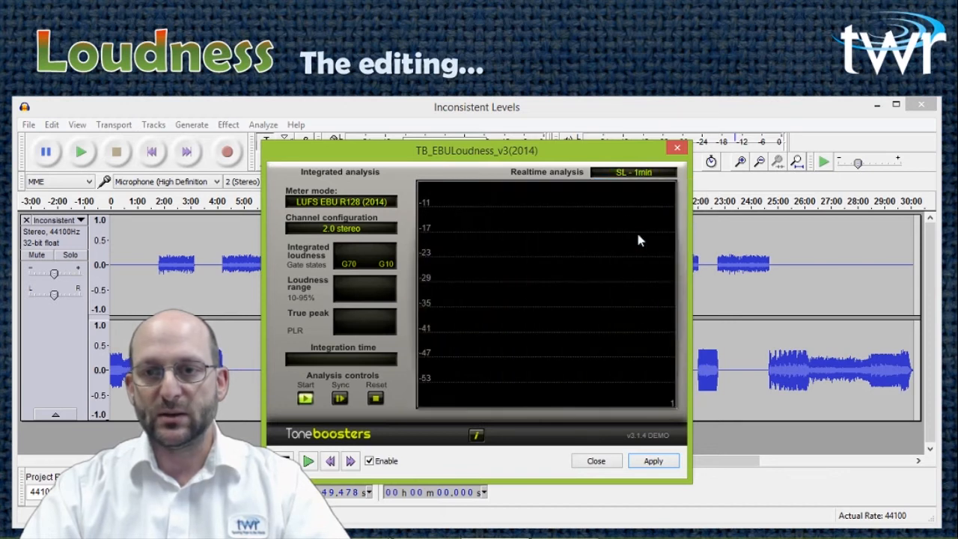
pyautogui.moveTo(608, 159); pyautogui.dragTo(390, 143)
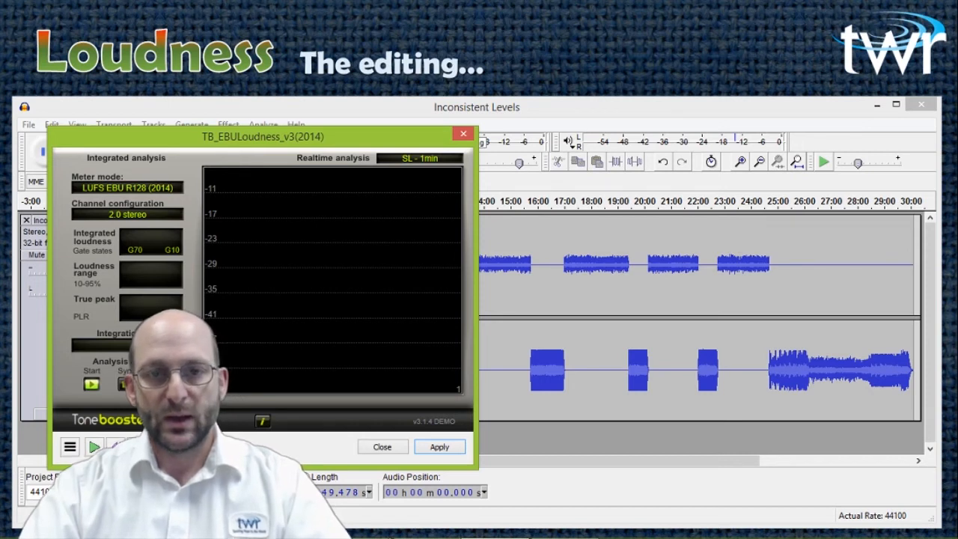
pyautogui.moveTo(259, 144); pyautogui.dragTo(702, 122)
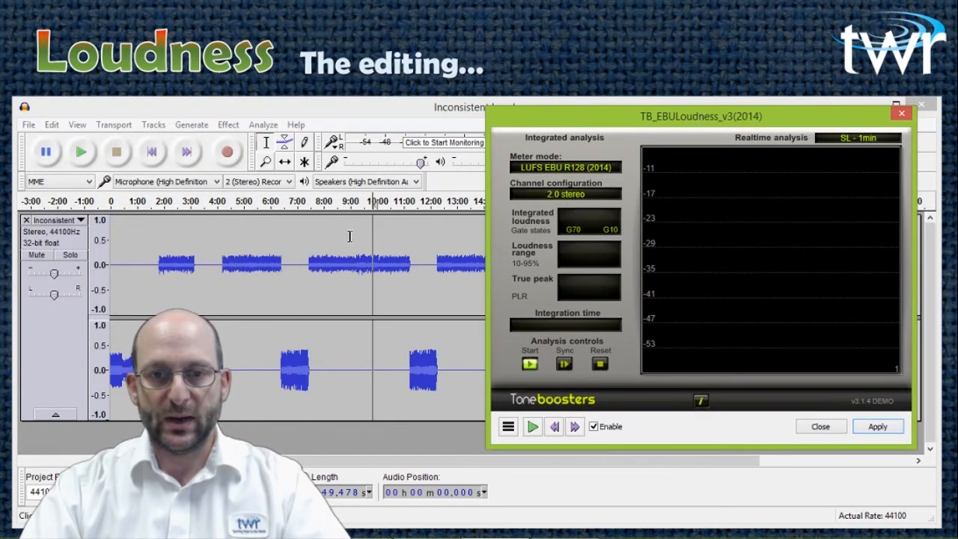
# Play the recording from about the 8-minute mark to measure the speech loudness, stop playback, and close the loudness meter.
pyautogui.click(327, 266)
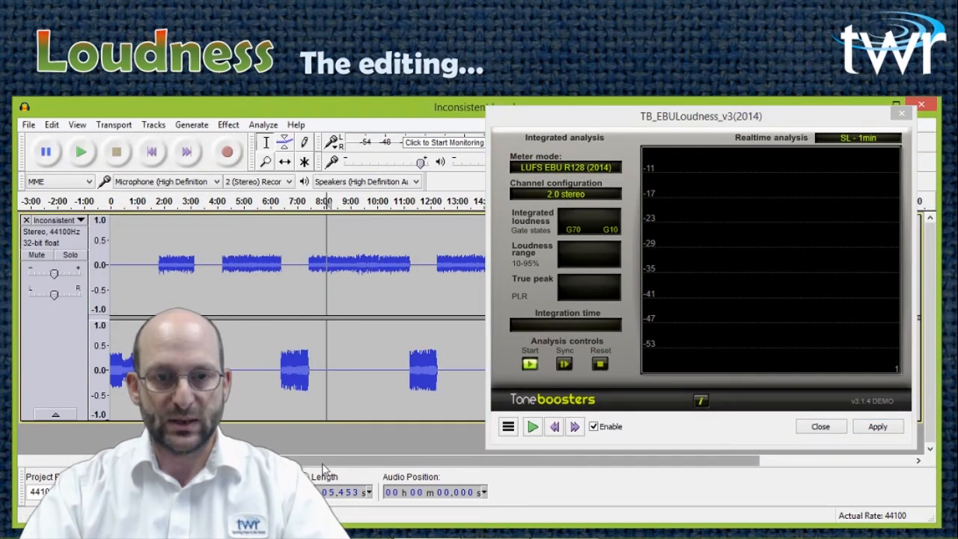
pyautogui.click(80, 153)
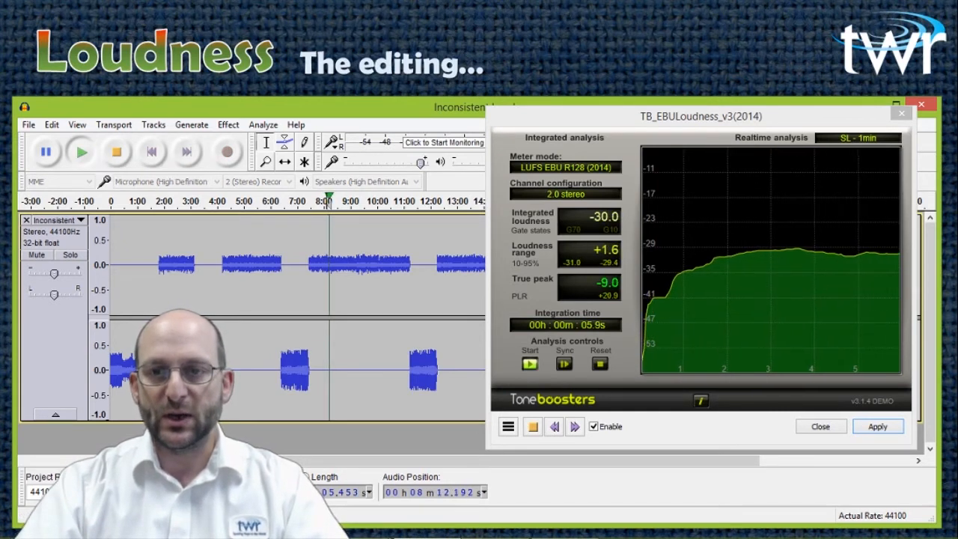
pyautogui.moveTo(580, 121); pyautogui.dragTo(570, 184)
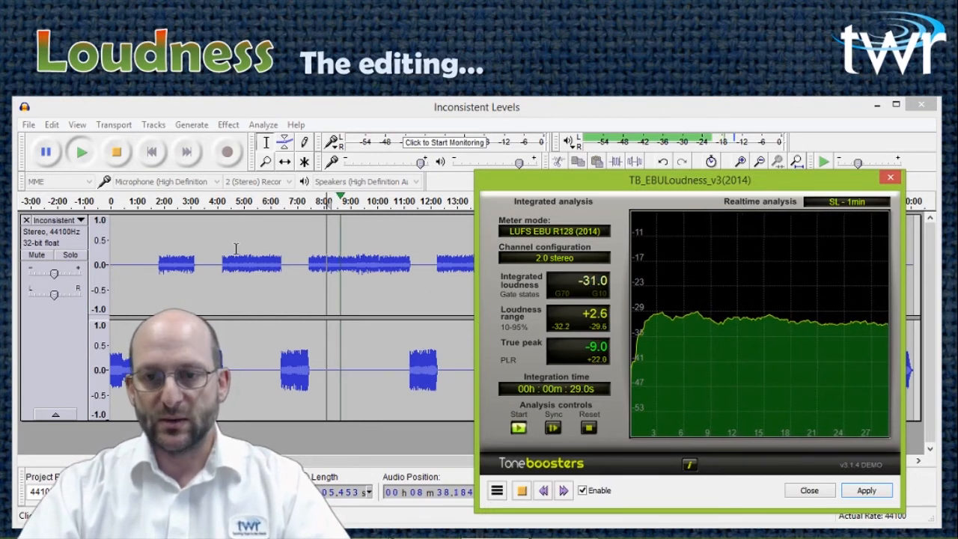
pyautogui.click(118, 153)
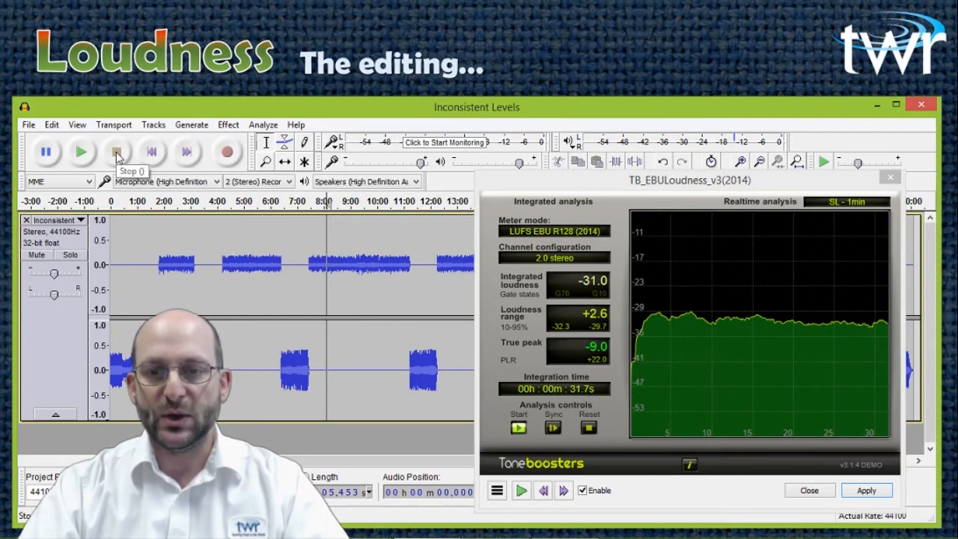
pyautogui.click(890, 179)
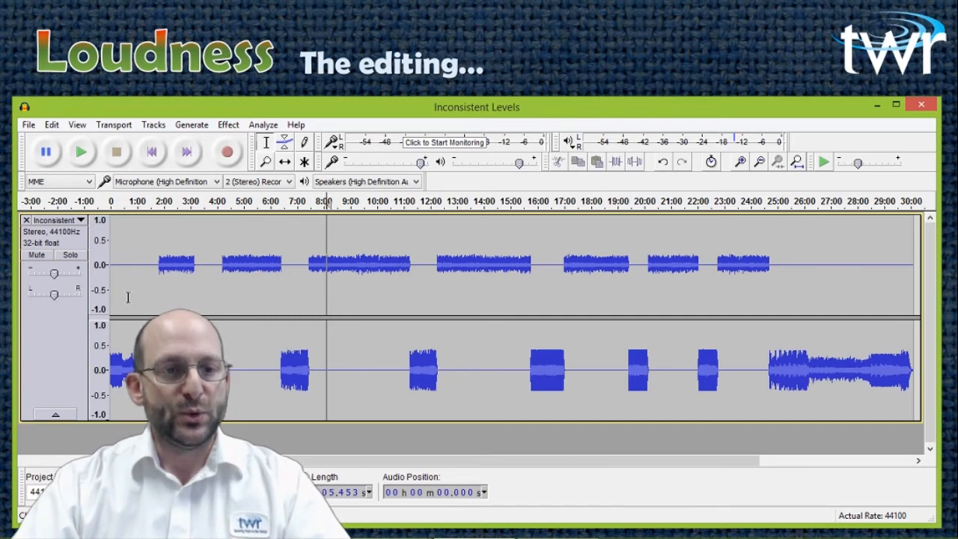
# Split the stereo track into two mono tracks and amplify the entire upper track by 12 dB.
pyautogui.click(63, 220)
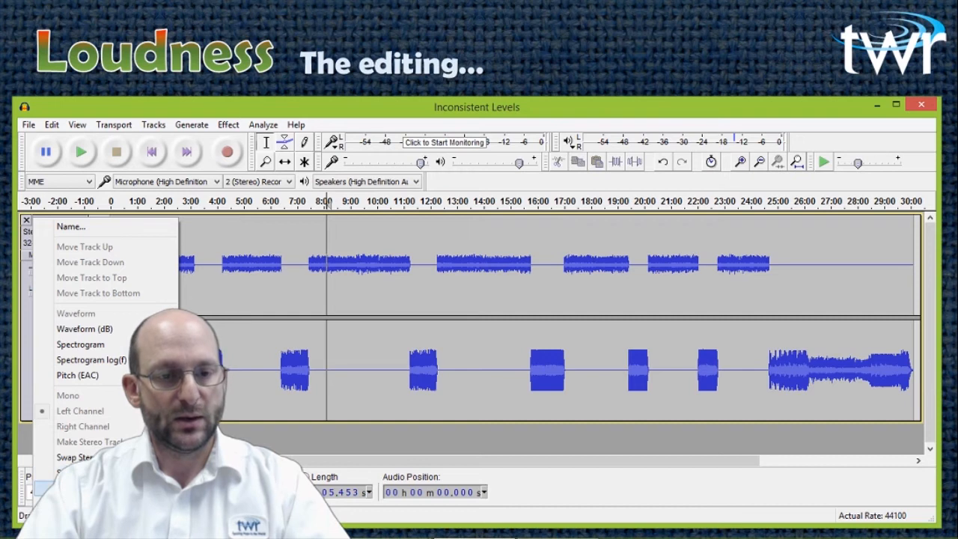
pyautogui.click(84, 488)
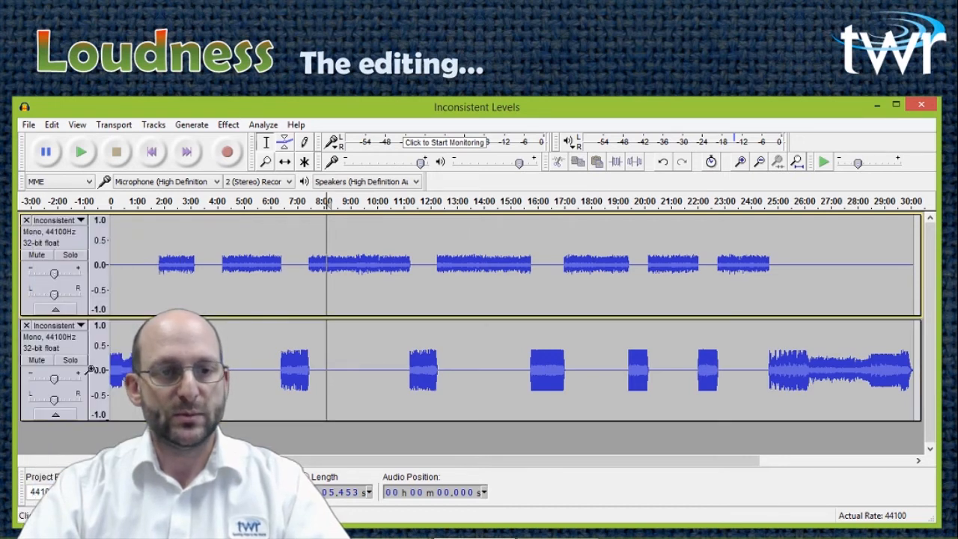
pyautogui.click(72, 247)
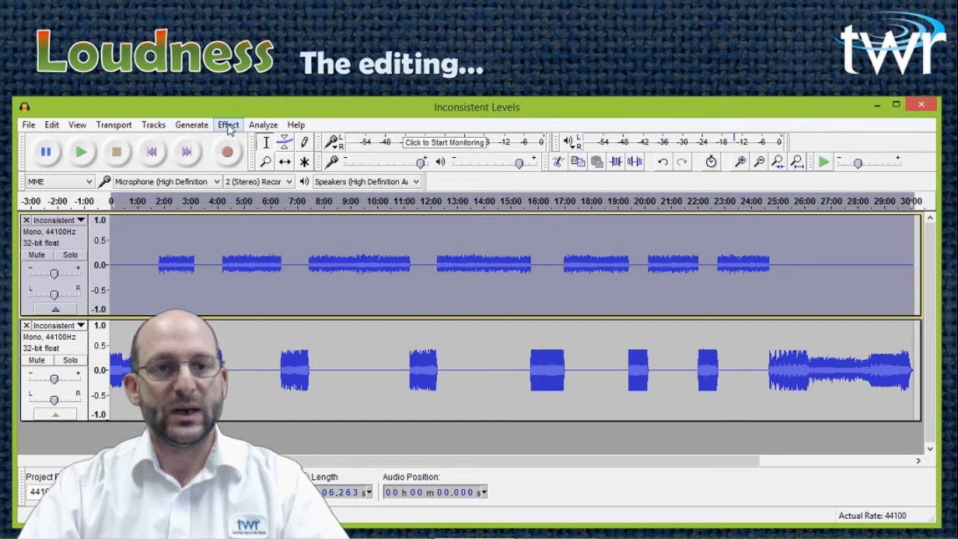
pyautogui.click(228, 125)
pyautogui.moveTo(178, 163)
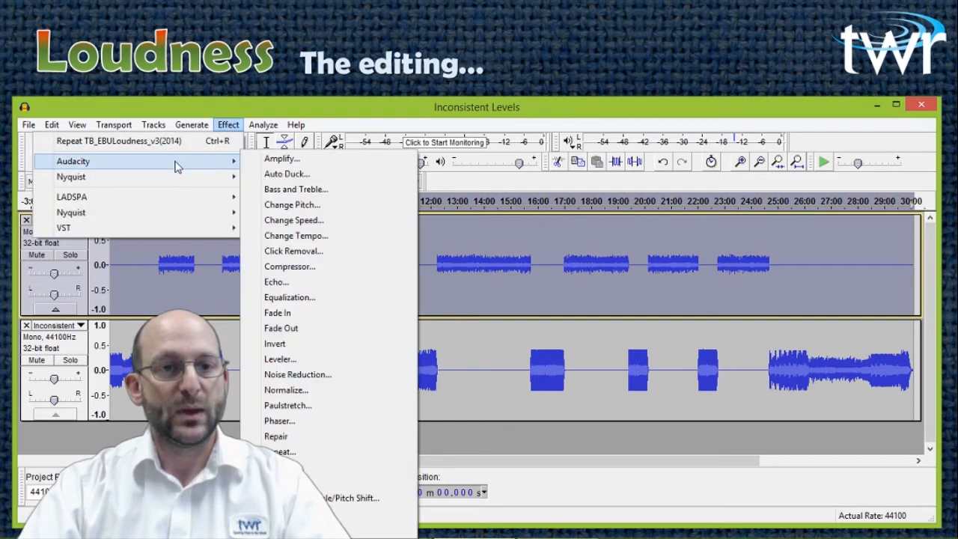
pyautogui.click(283, 158)
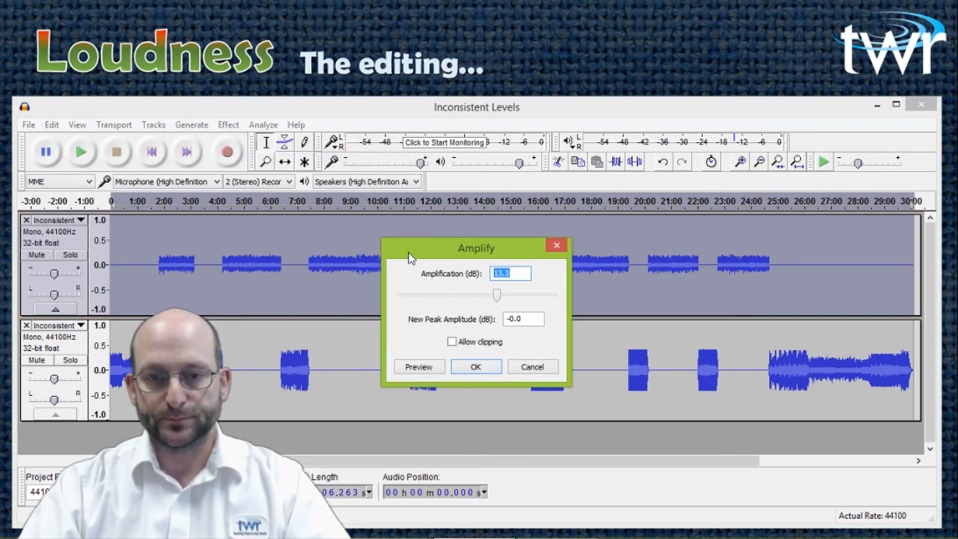
pyautogui.moveTo(422, 255); pyautogui.dragTo(430, 306)
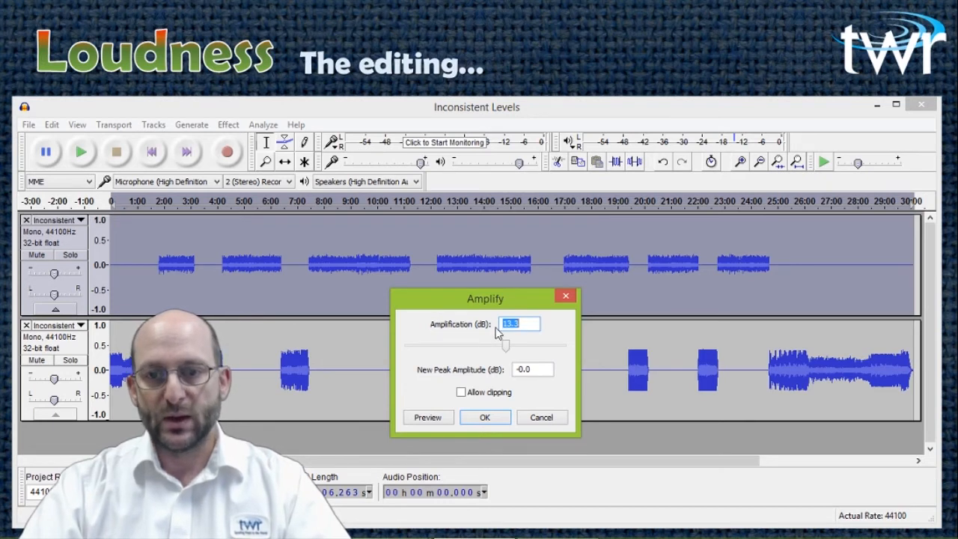
pyautogui.write('12')
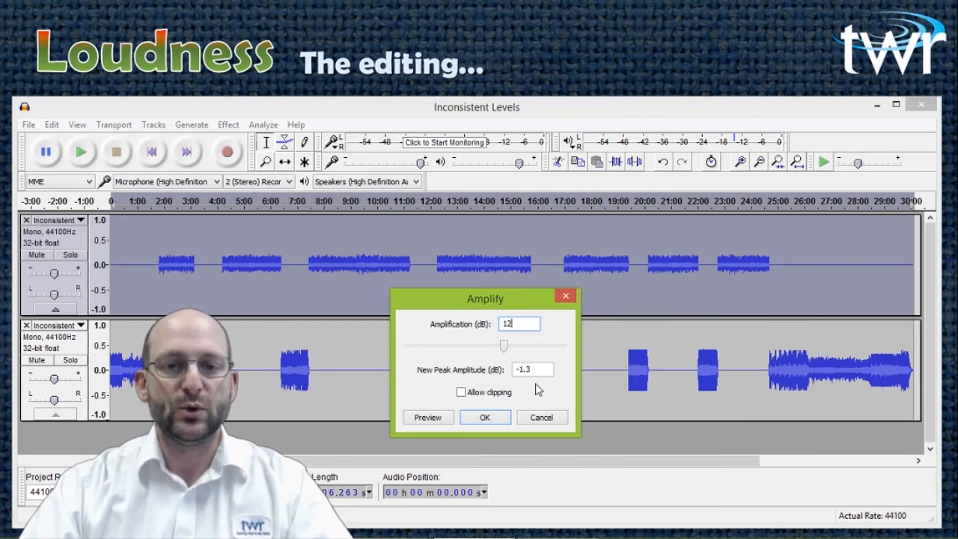
pyautogui.click(499, 421)
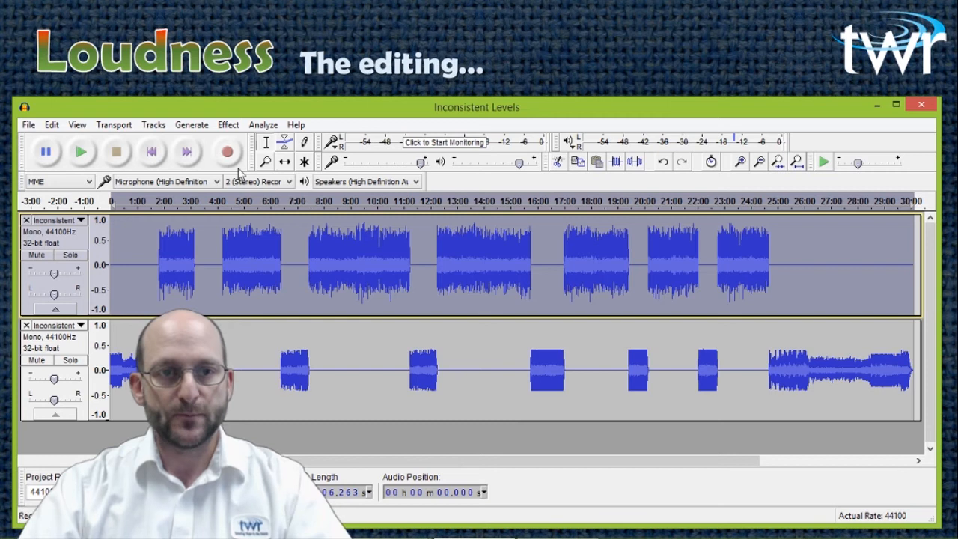
# Reopen the TB_EBULoudness_v3(2014) meter beside the amplified waveform and set its realtime analysis to SL - 30min.
pyautogui.click(230, 125)
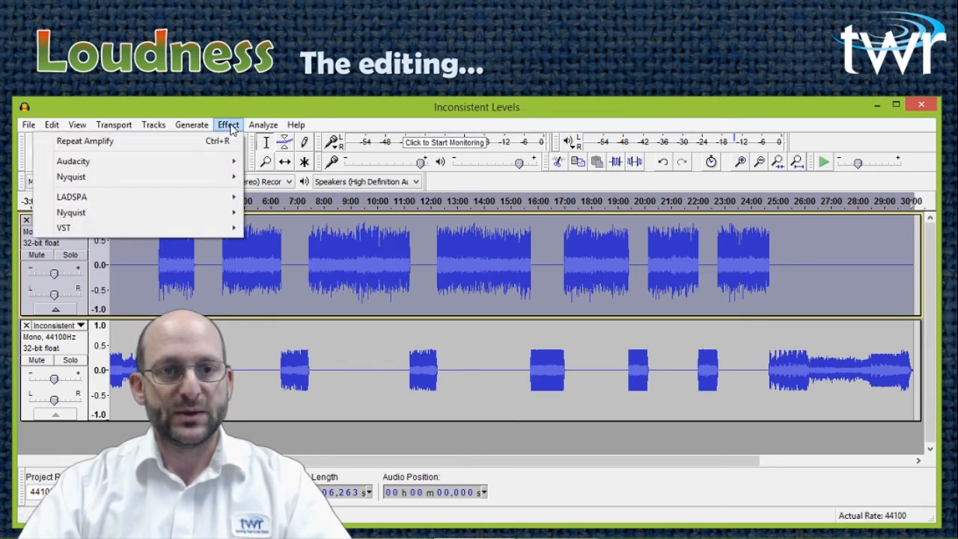
pyautogui.moveTo(171, 234)
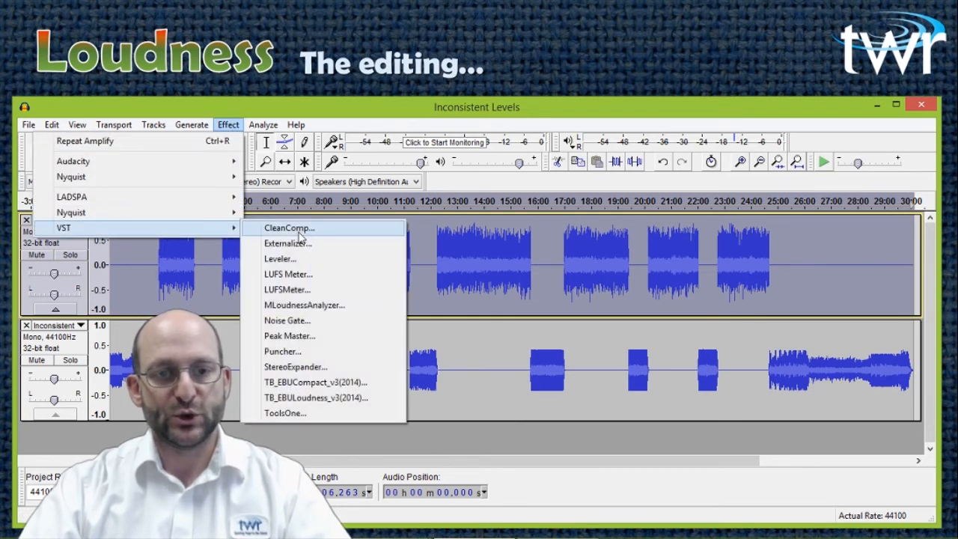
pyautogui.click(313, 400)
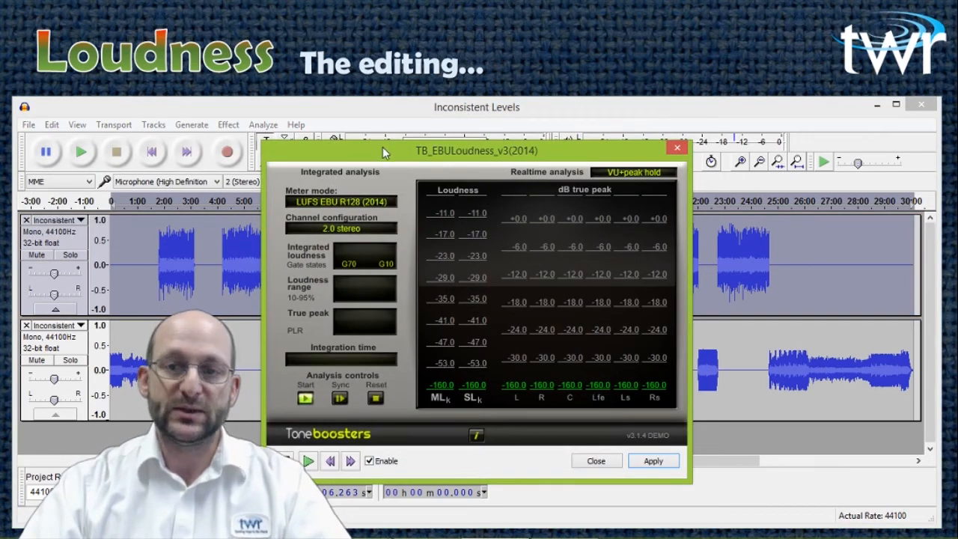
pyautogui.moveTo(384, 153); pyautogui.dragTo(620, 177)
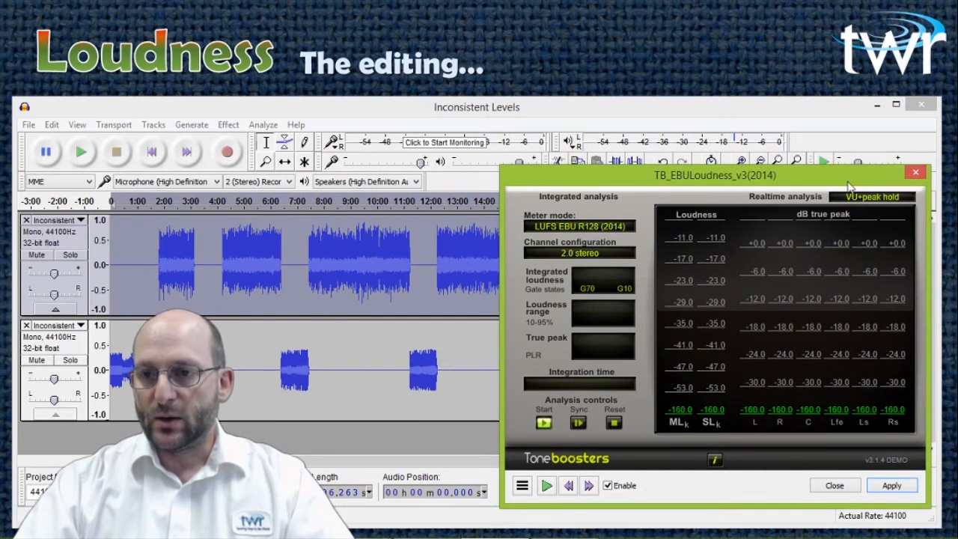
pyautogui.click(868, 197)
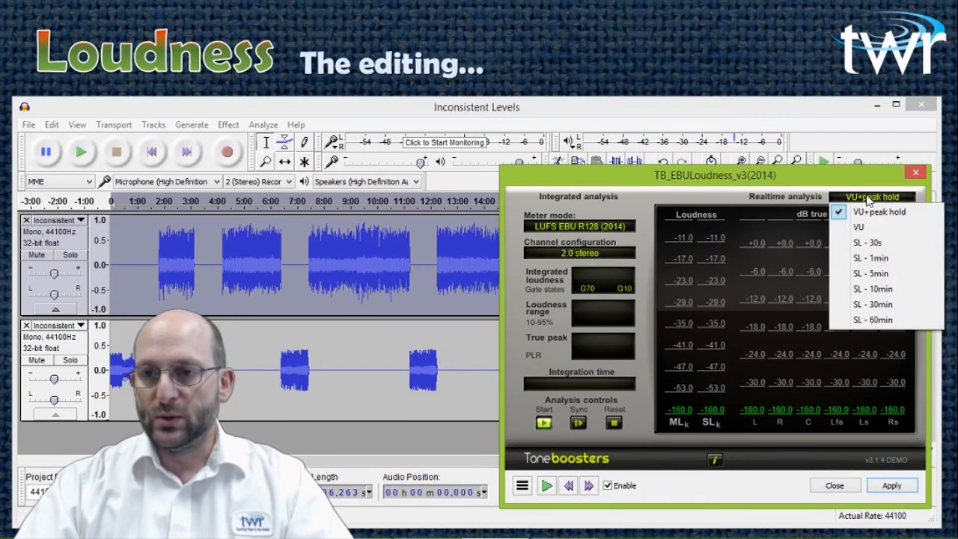
pyautogui.click(882, 304)
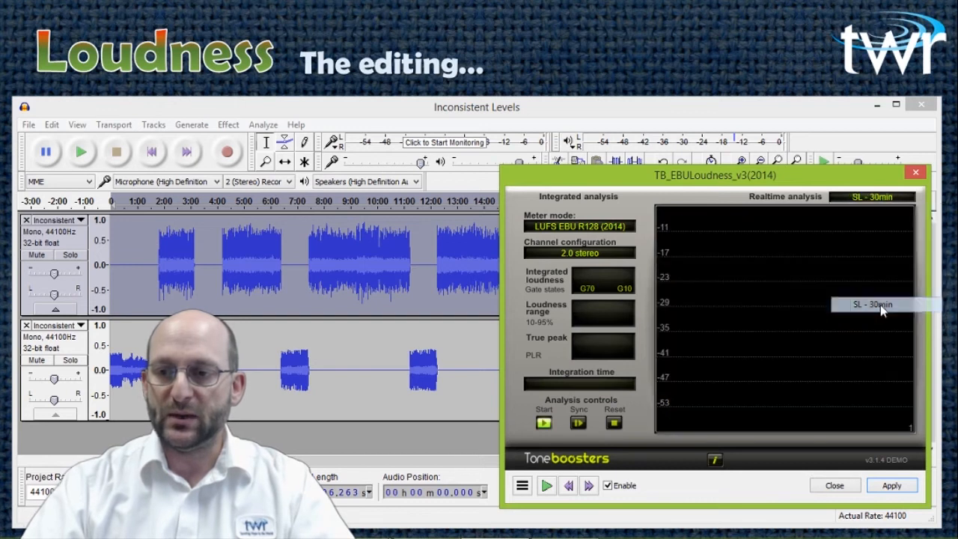
# Reset the loudness meter, analyse the lower mono track with it, stop the analysis at about 24 minutes, and close the meter.
pyautogui.click(614, 426)
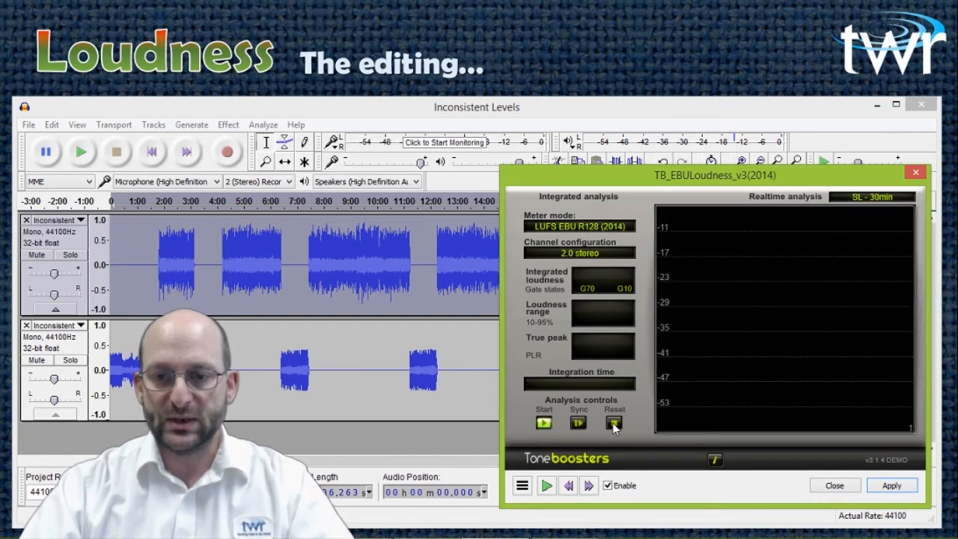
pyautogui.click(59, 346)
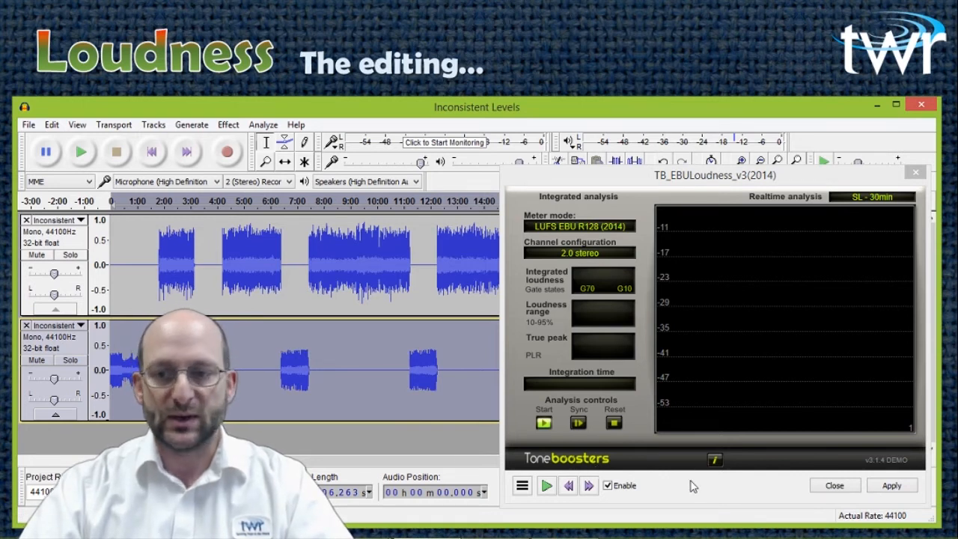
pyautogui.click(892, 486)
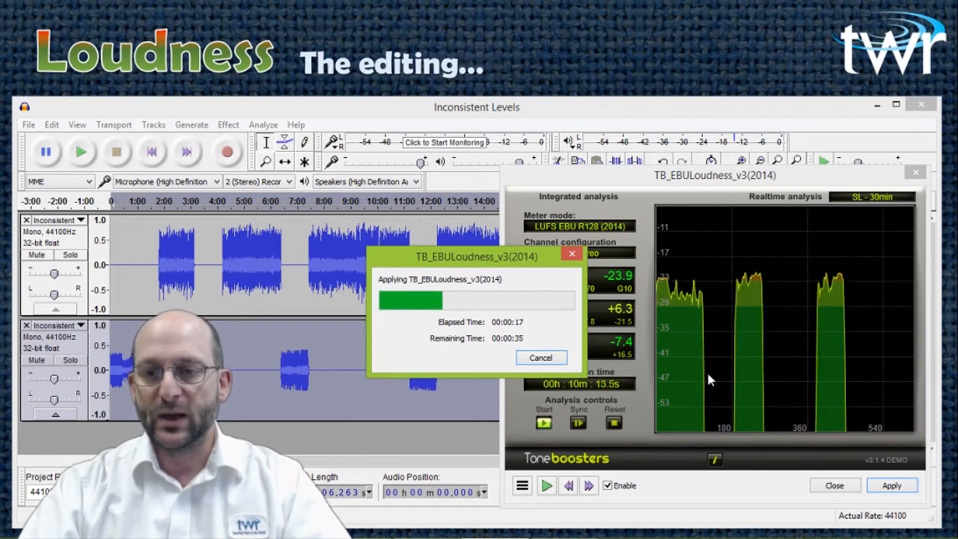
pyautogui.moveTo(479, 260); pyautogui.dragTo(362, 267)
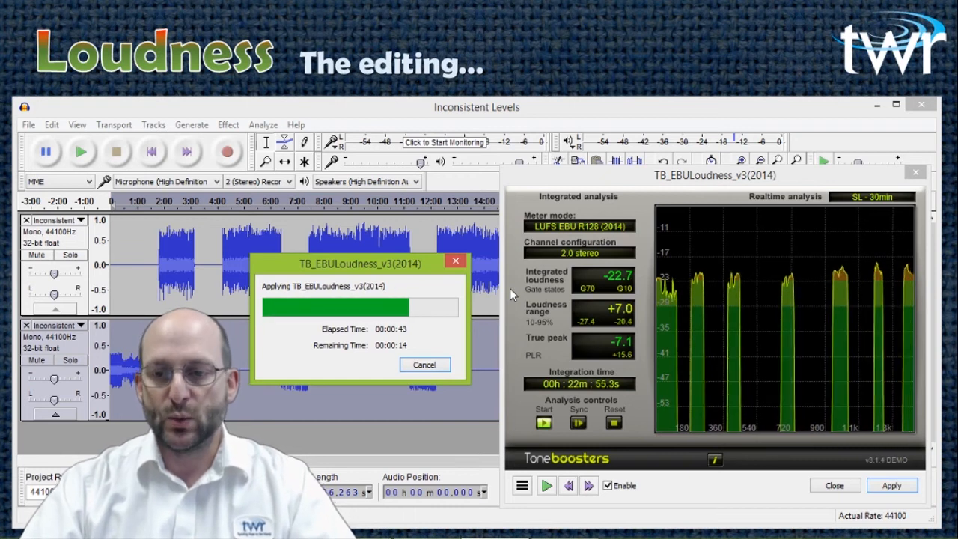
pyautogui.click(423, 365)
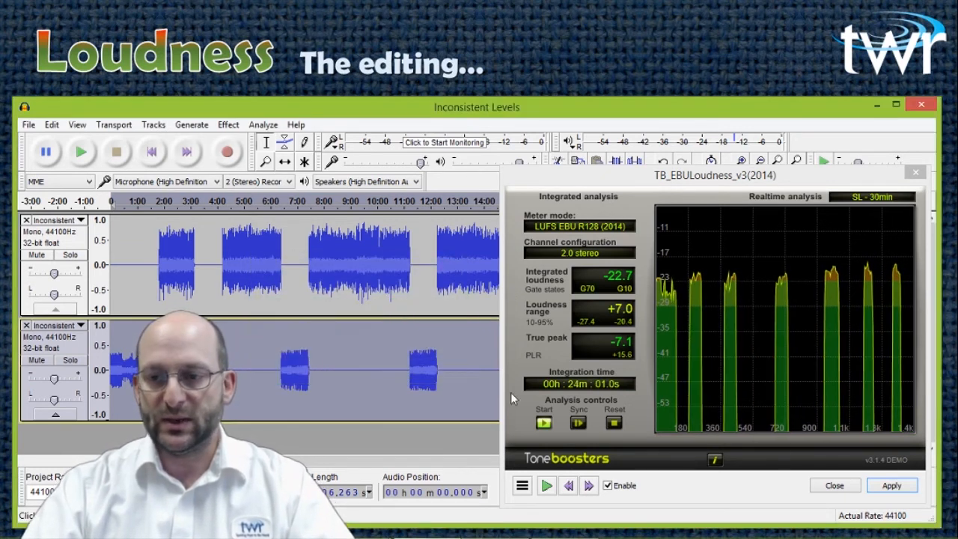
pyautogui.click(833, 487)
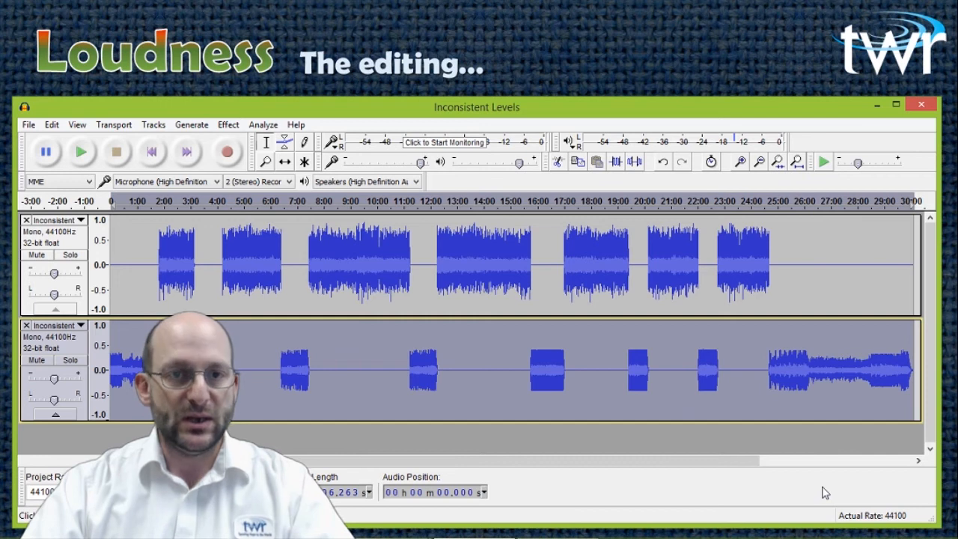
# Amplify the entire lower track by 4 dB and combine the two mono tracks into one stereo track.
pyautogui.click(230, 126)
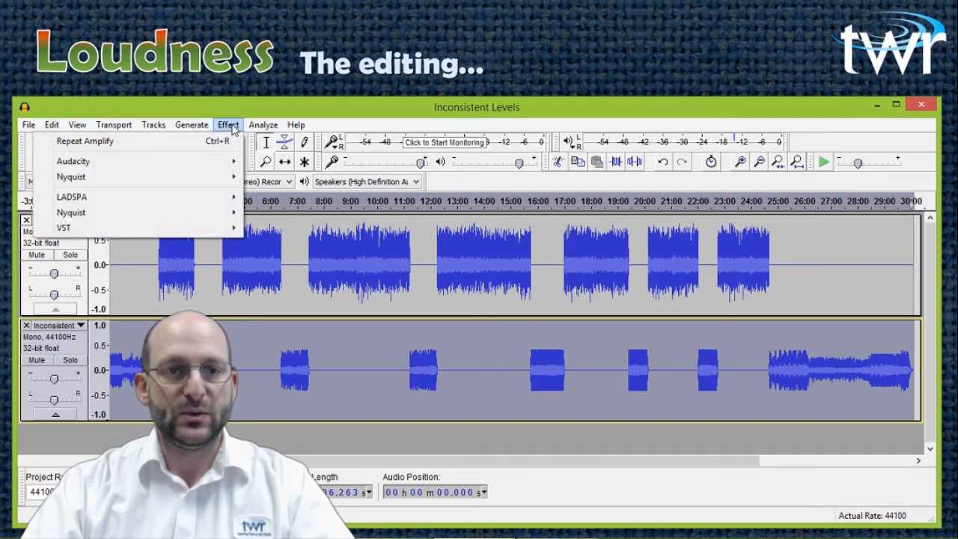
pyautogui.moveTo(189, 166)
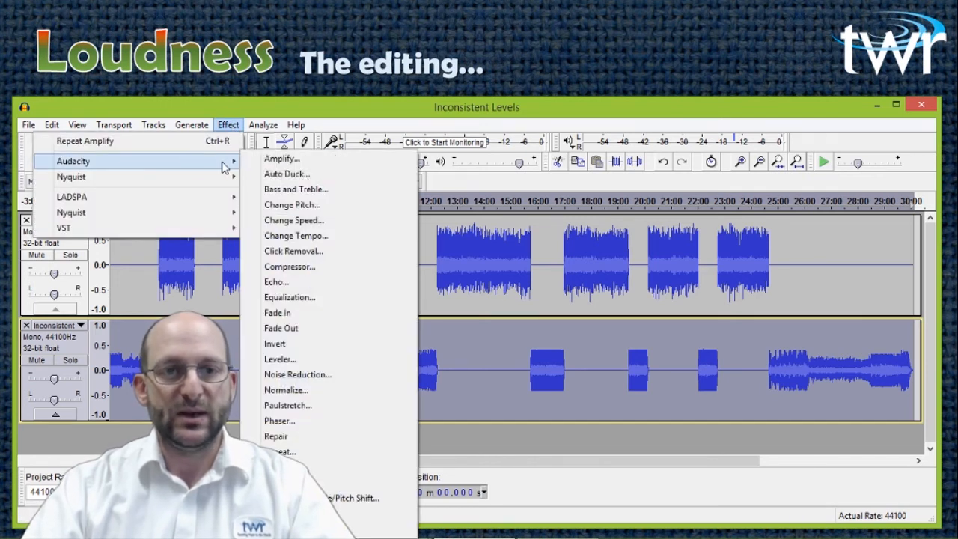
pyautogui.click(281, 159)
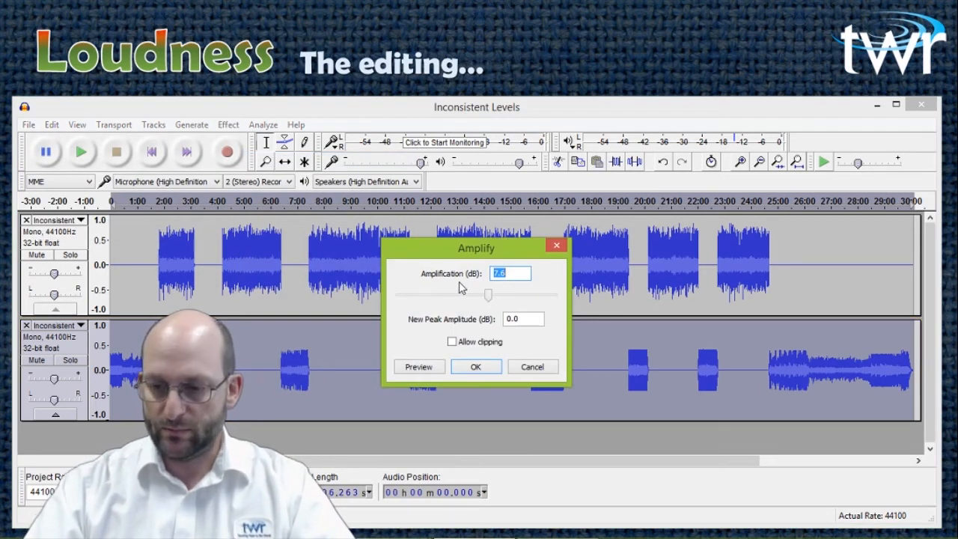
pyautogui.write('4')
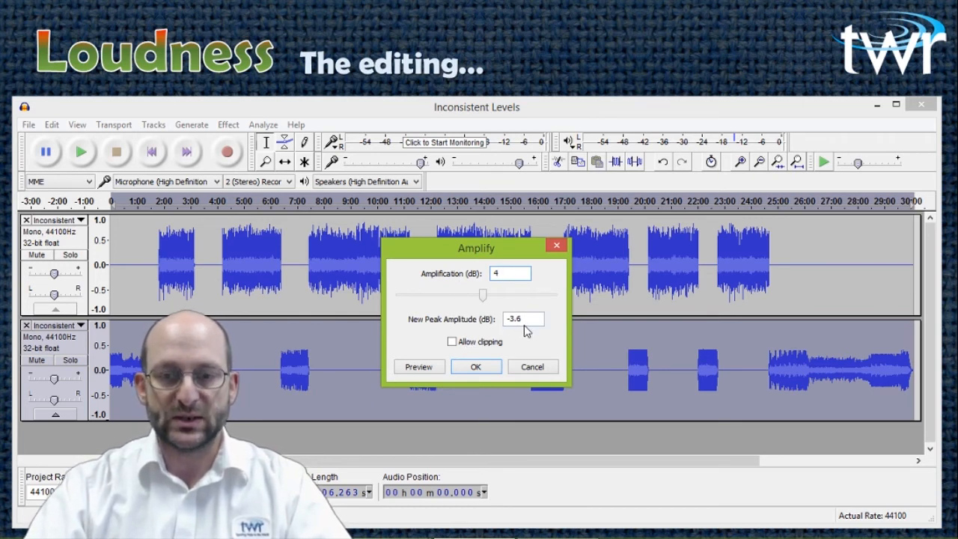
pyautogui.click(472, 366)
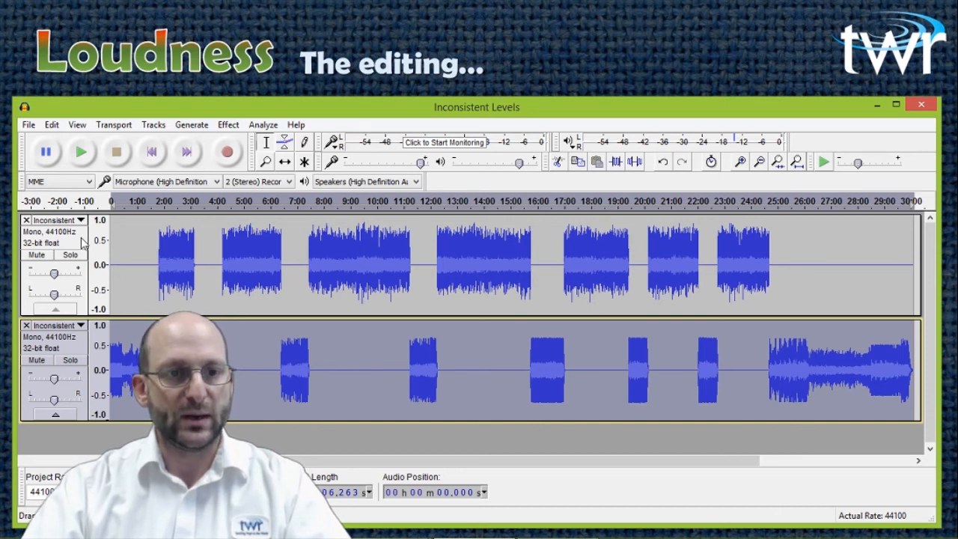
pyautogui.click(63, 222)
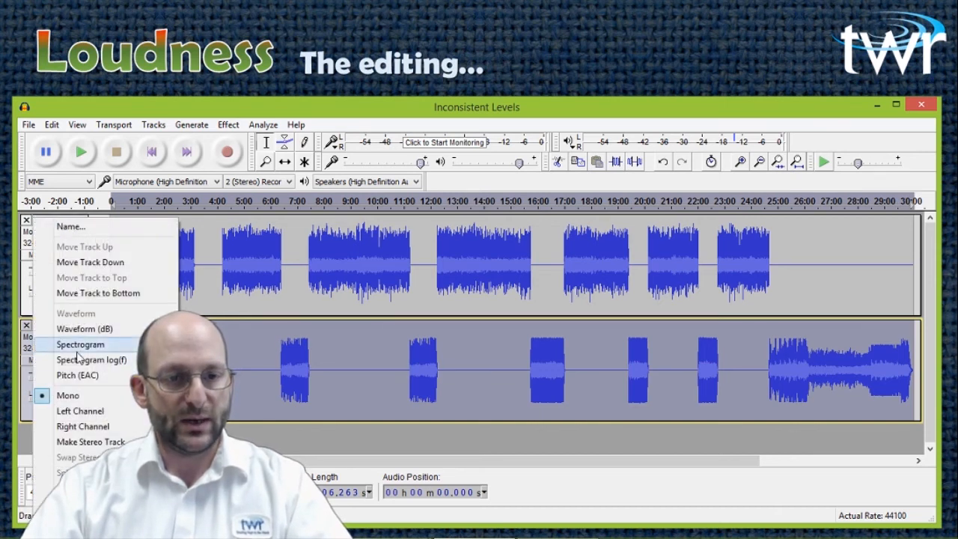
pyautogui.click(82, 443)
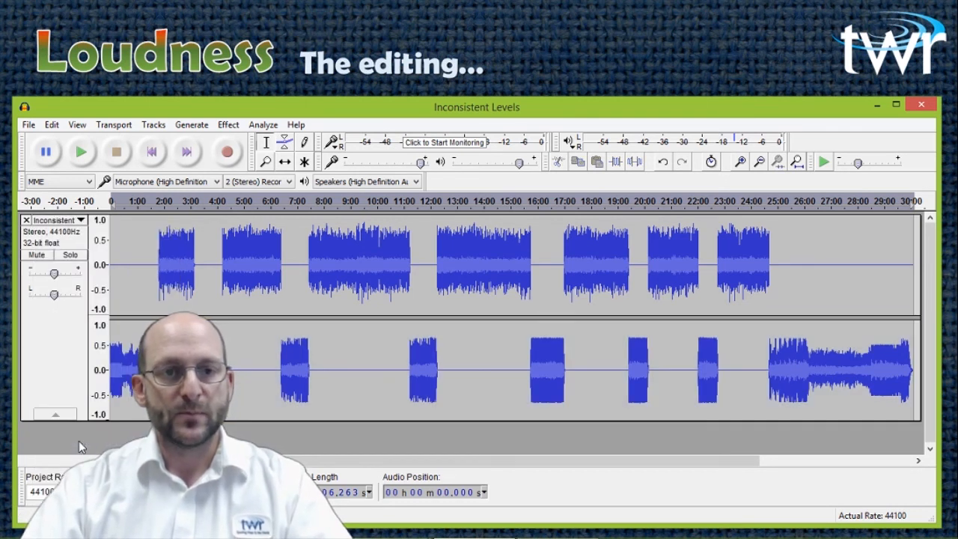
# Analyse the whole stereo track with the TB_EBULoudness_v3(2014) meter, using the SL - 30min realtime analysis.
pyautogui.click(59, 363)
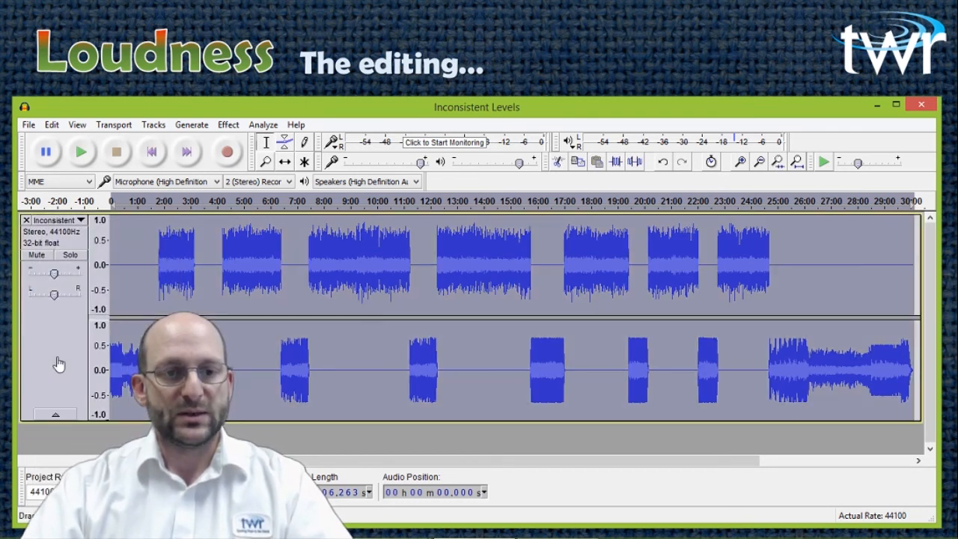
pyautogui.click(229, 126)
pyautogui.moveTo(178, 232)
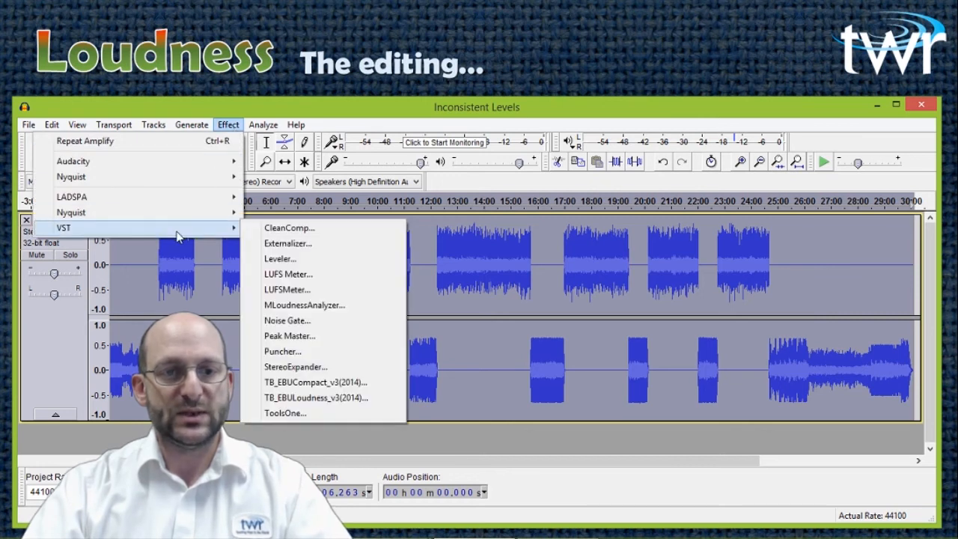
pyautogui.click(319, 398)
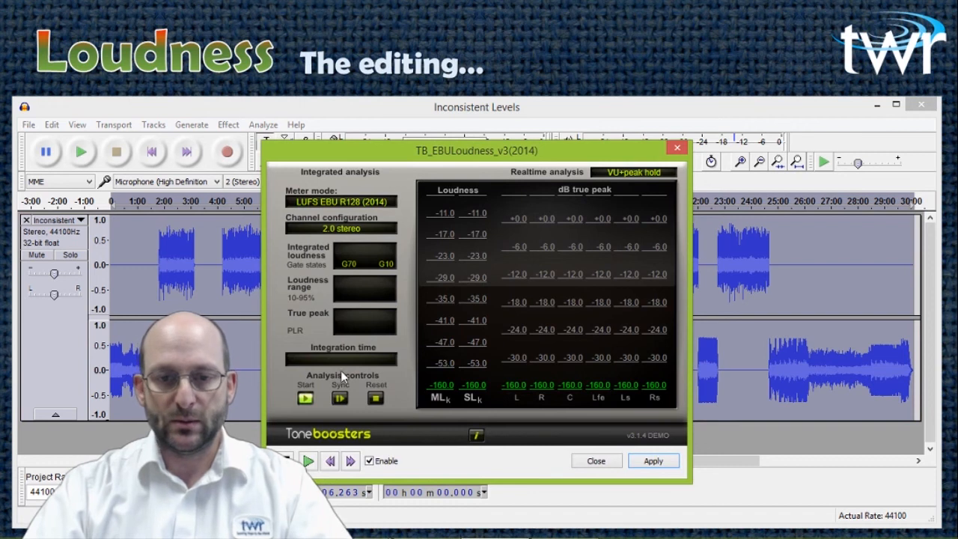
pyautogui.click(655, 174)
pyautogui.click(650, 282)
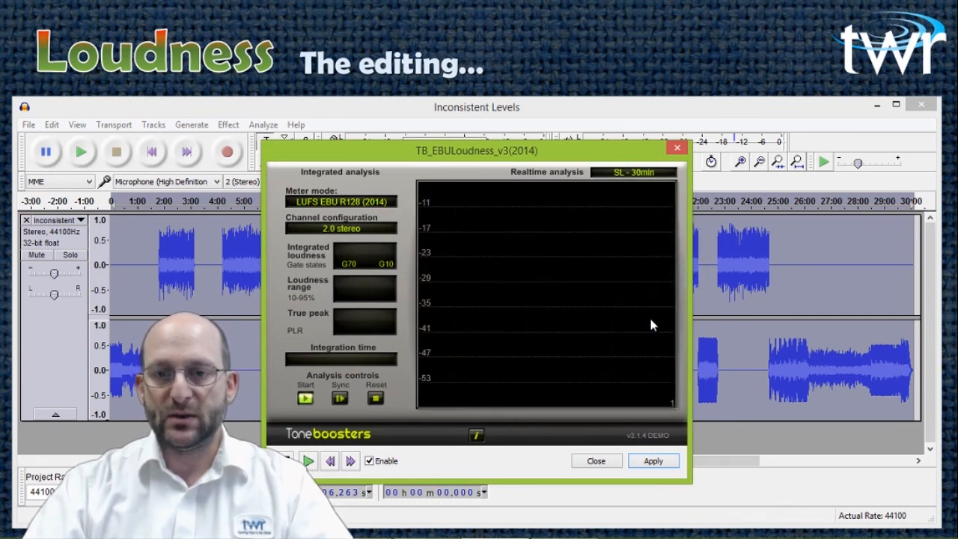
pyautogui.click(647, 462)
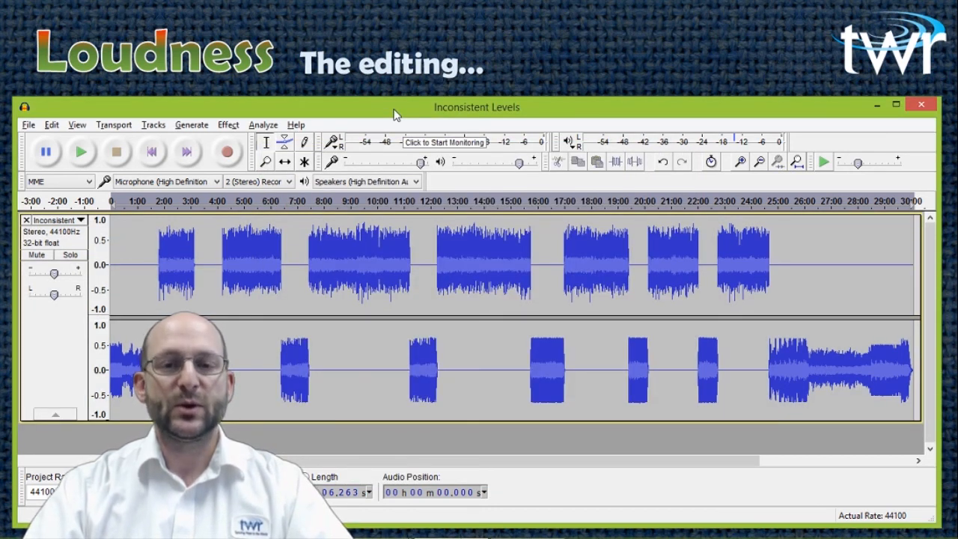
# Minimise the audio editor to switch to the two Loudness Analyser windows, and arrange them side by side at equal height.
pyautogui.click(876, 107)
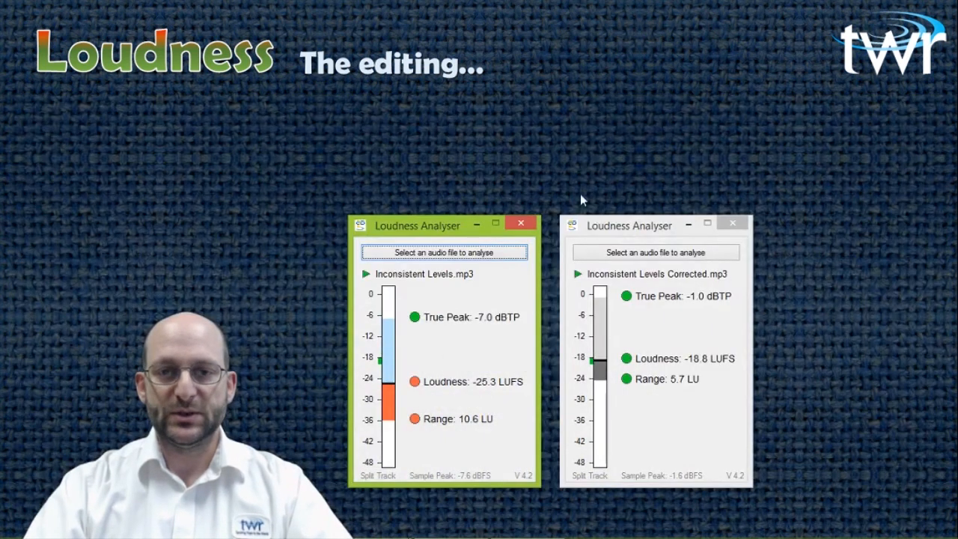
pyautogui.moveTo(428, 226); pyautogui.dragTo(393, 190)
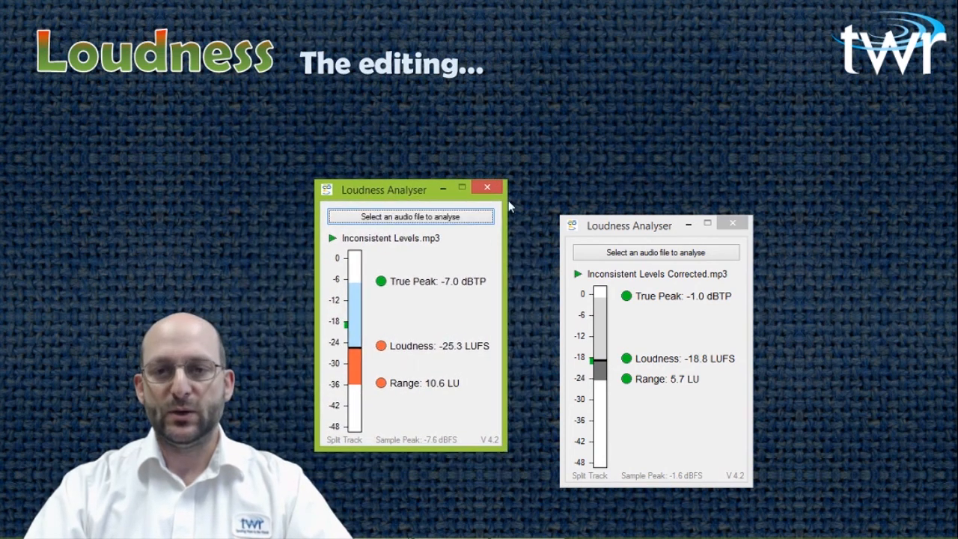
pyautogui.moveTo(618, 225); pyautogui.dragTo(590, 192)
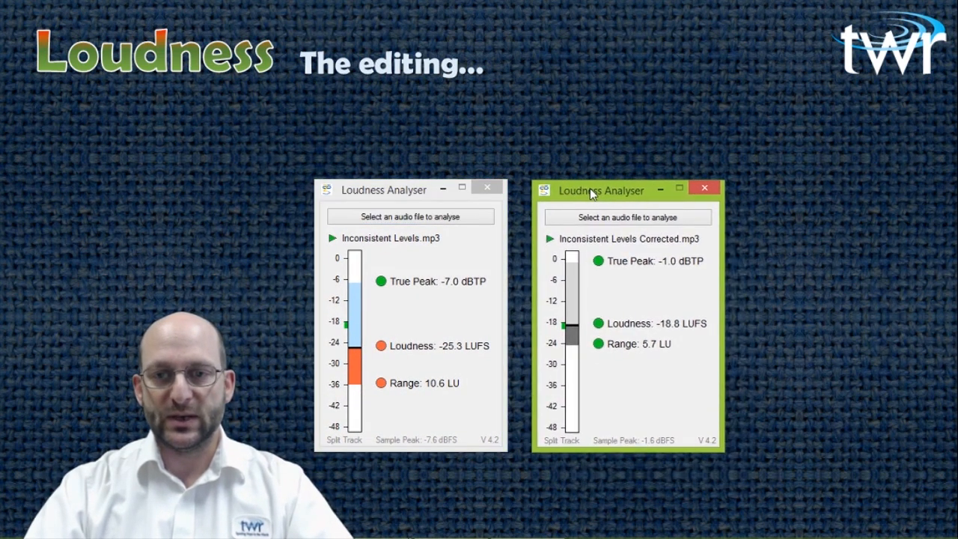
# Compare the loudness and range of Inconsistent Levels.mp3 with the loudness, range and true peak of Inconsistent Levels Corrected.mp3.
pyautogui.click(391, 189)
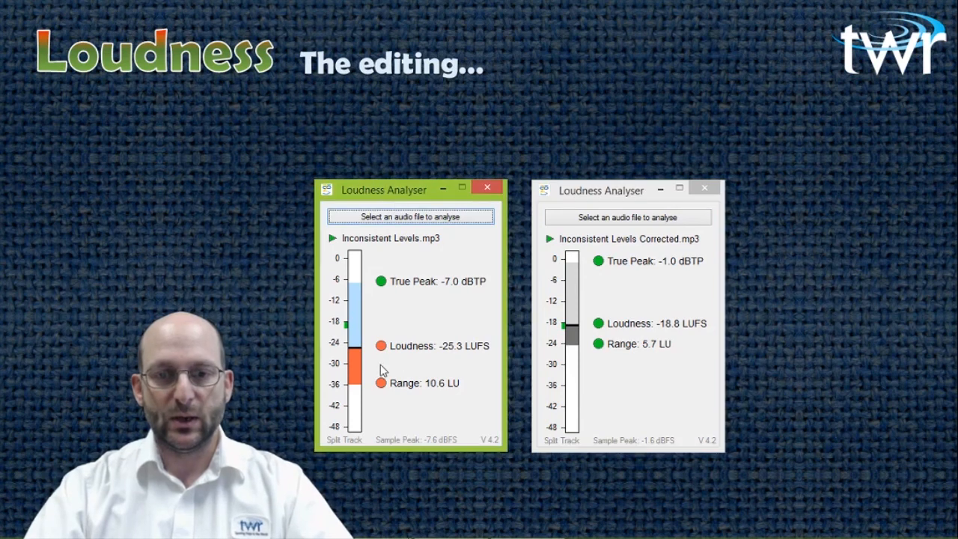
pyautogui.moveTo(445, 356)
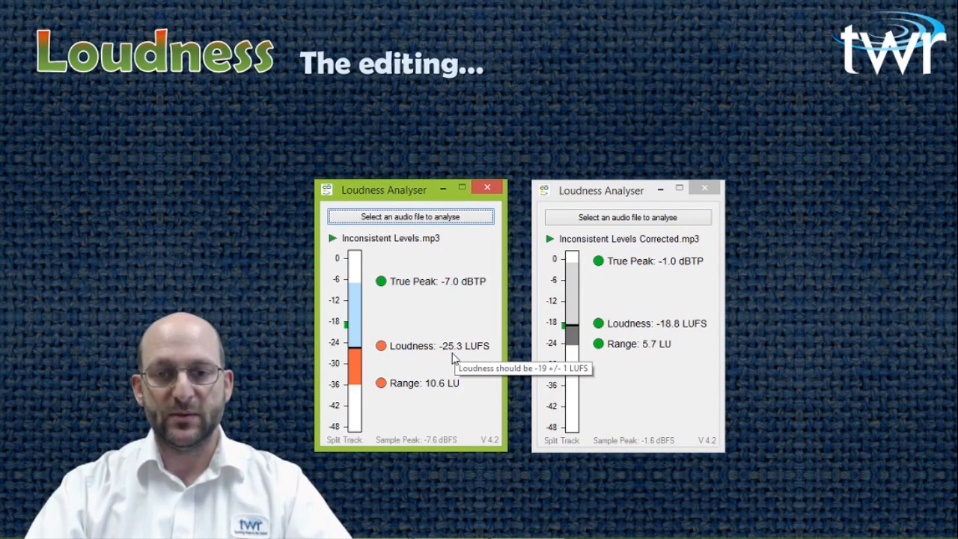
pyautogui.moveTo(436, 392)
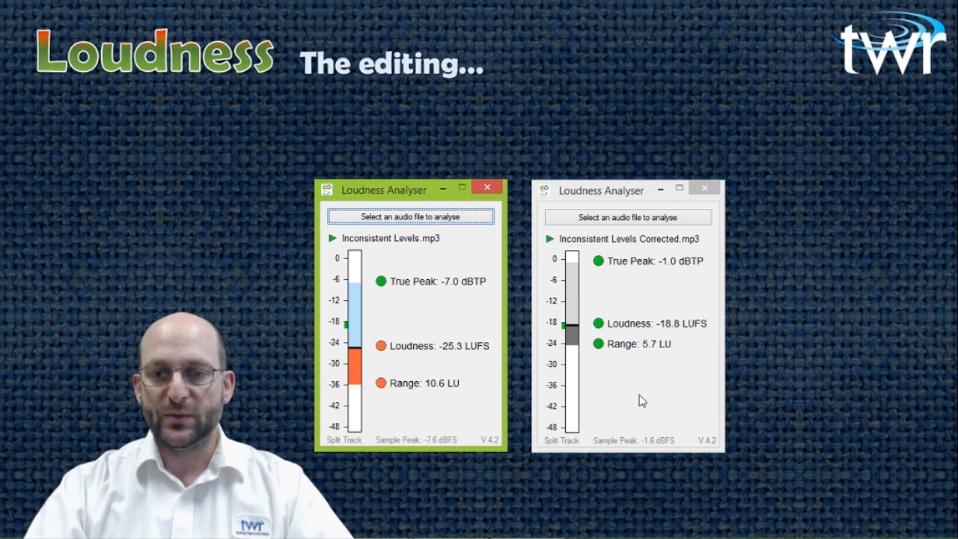
pyautogui.click(638, 397)
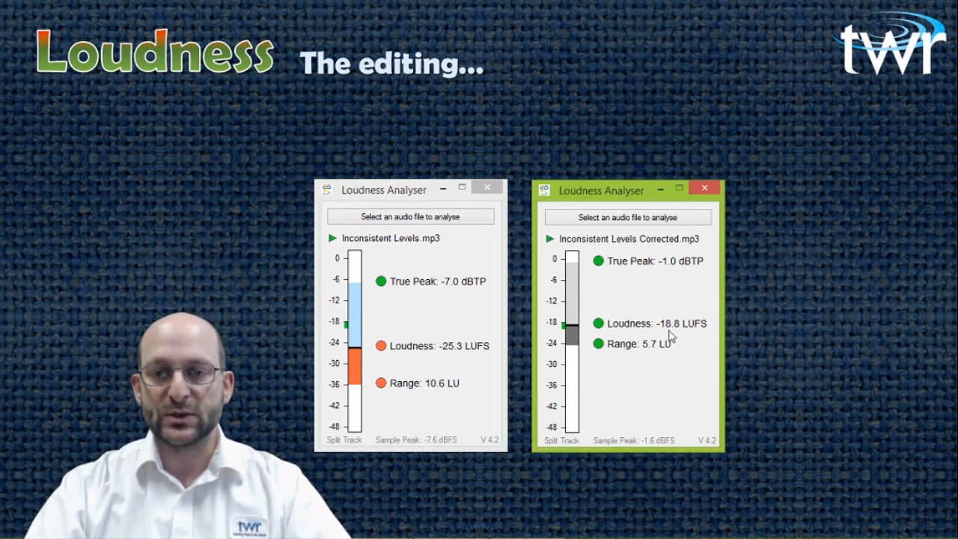
pyautogui.moveTo(659, 329)
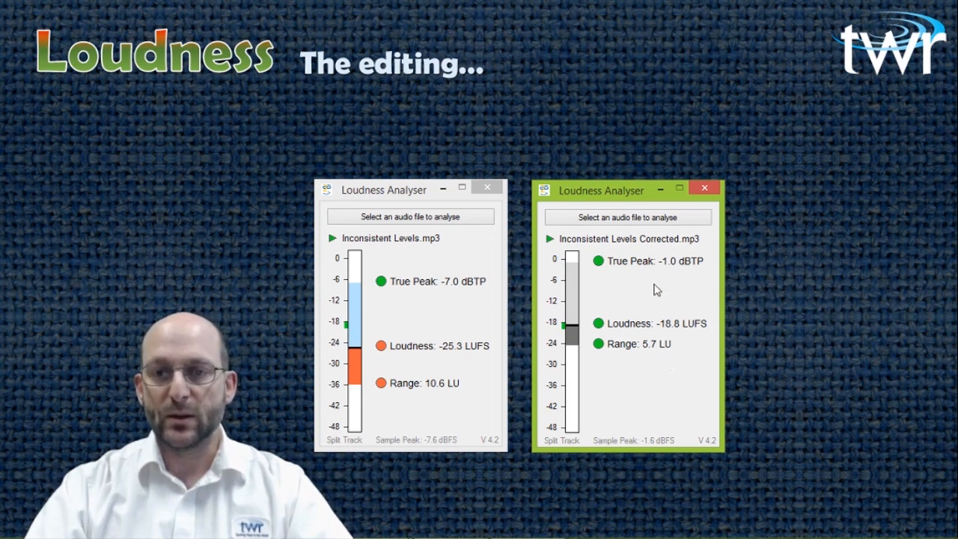
pyautogui.moveTo(667, 272)
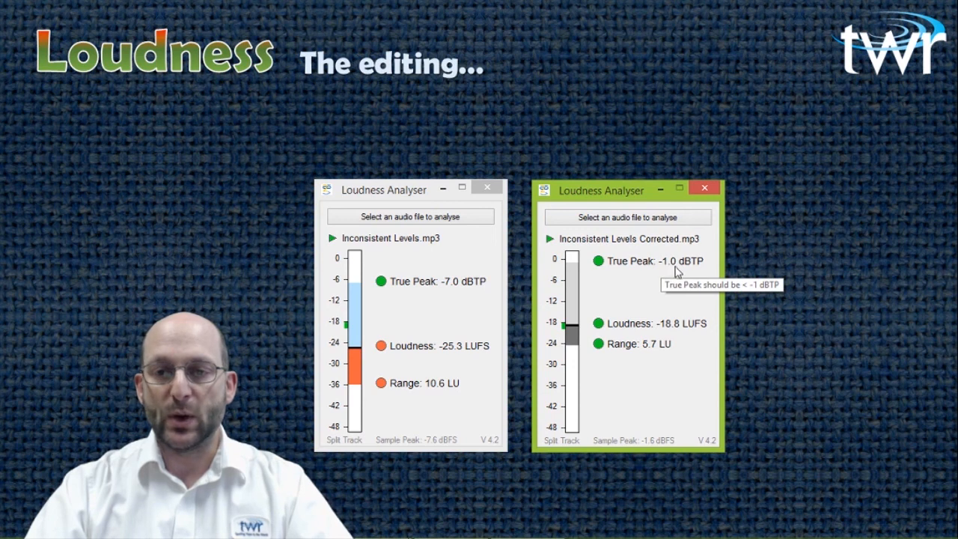